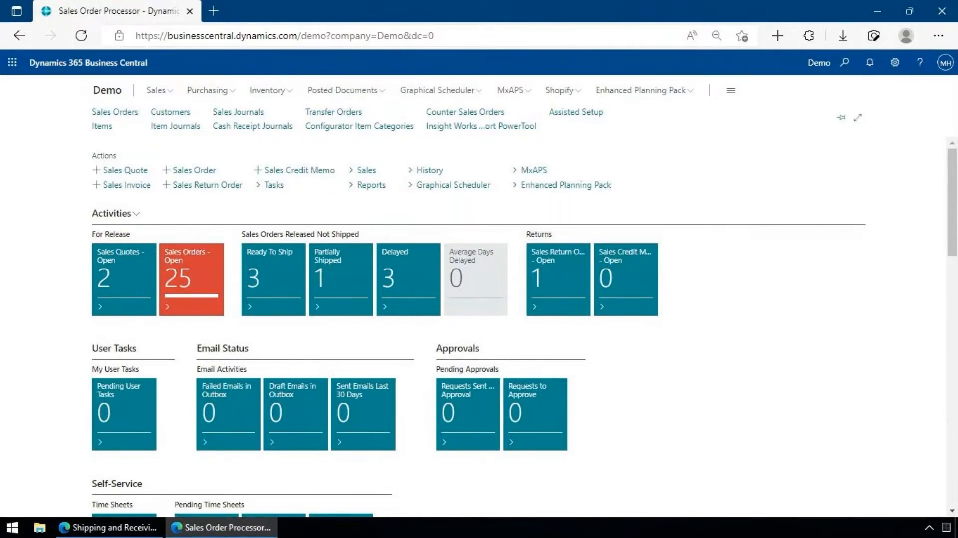
Step: Open the Assisted Setup list, search for "ose set" and open the Order Ship Express Setup Wizard
{"action": "left_click", "coordinate": [575, 113]}
{"action": "left_click", "coordinate": [575, 112]}
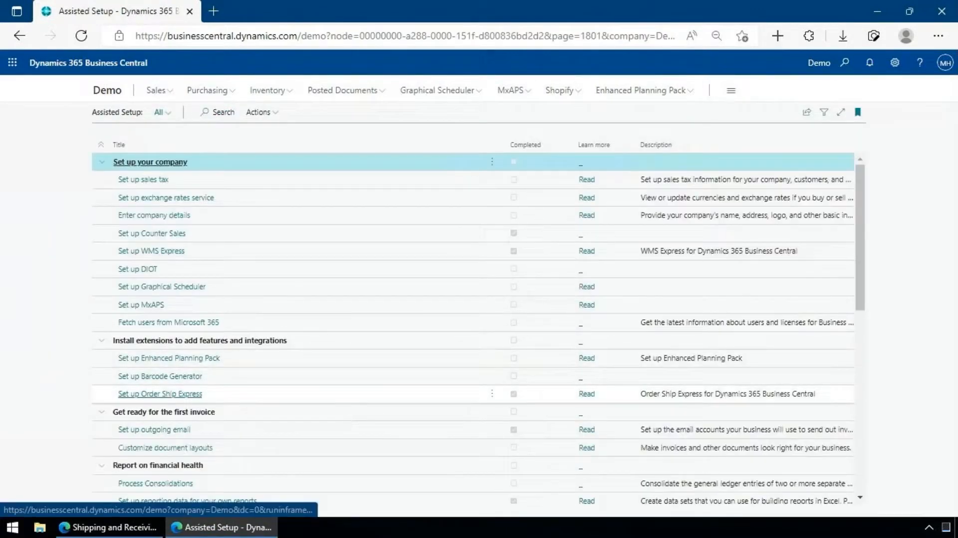
{"action": "key", "text": "alt+q"}
{"action": "type", "text": "ose set"}
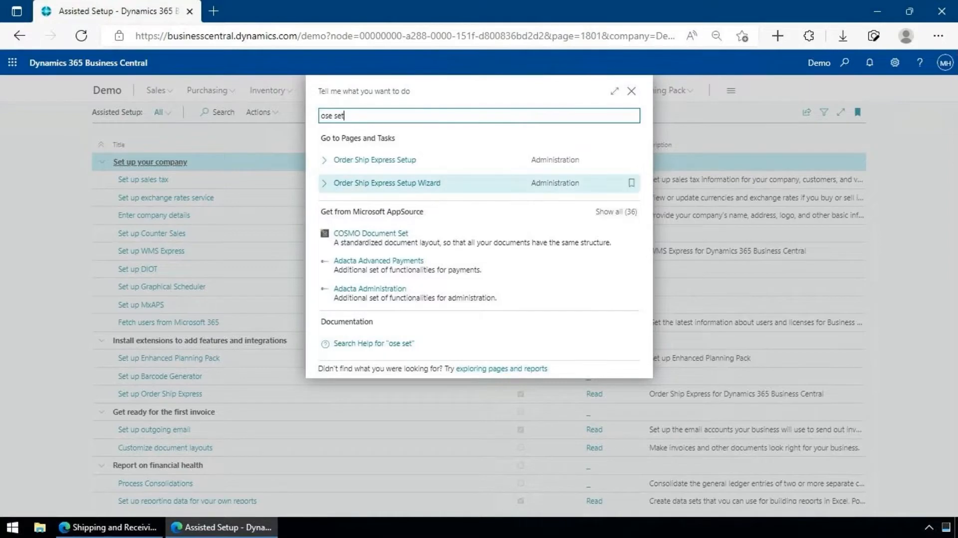
{"action": "left_click", "coordinate": [387, 183]}
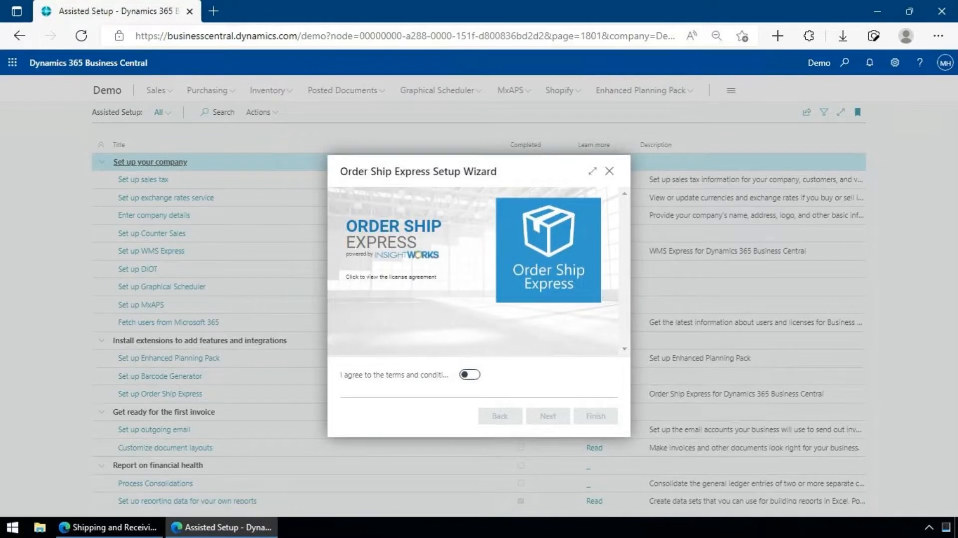
Step: Agree to the wizard's terms and conditions, allow web requests, and advance to the EasyPost registration page
{"action": "left_click", "coordinate": [469, 374]}
{"action": "left_click", "coordinate": [547, 415]}
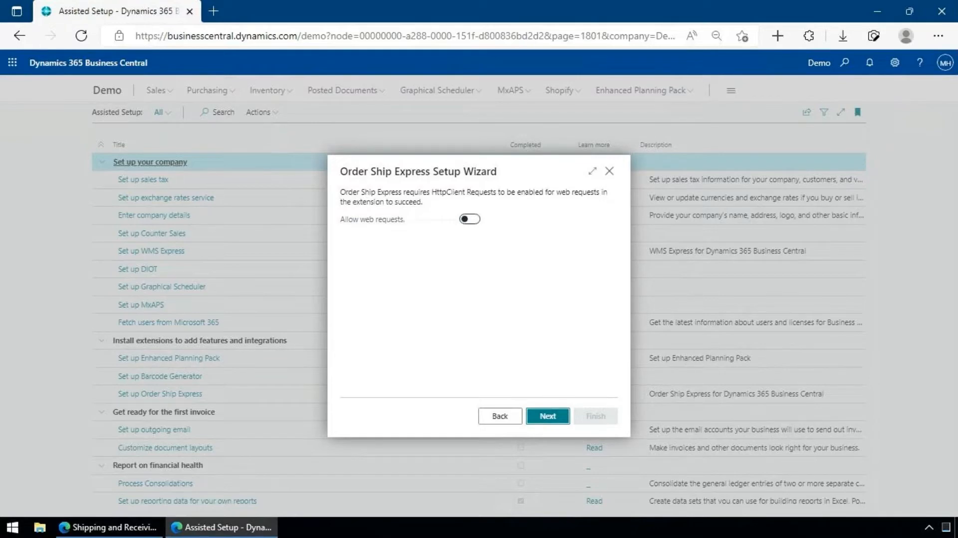
{"action": "left_click", "coordinate": [469, 218]}
{"action": "left_click", "coordinate": [547, 416]}
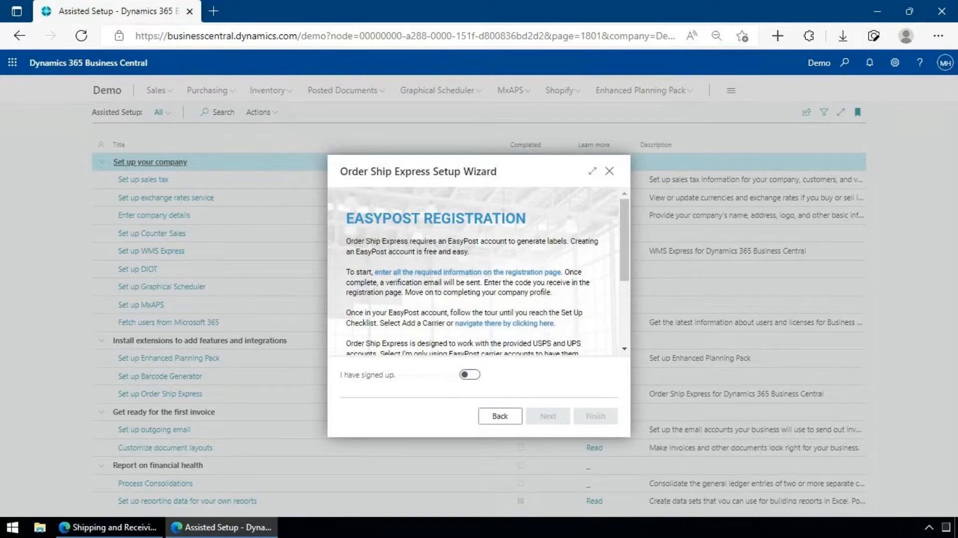
Step: Open the EasyPost registration site from the wizard and log in to the existing account with the saved credentials
{"action": "left_click", "coordinate": [473, 272]}
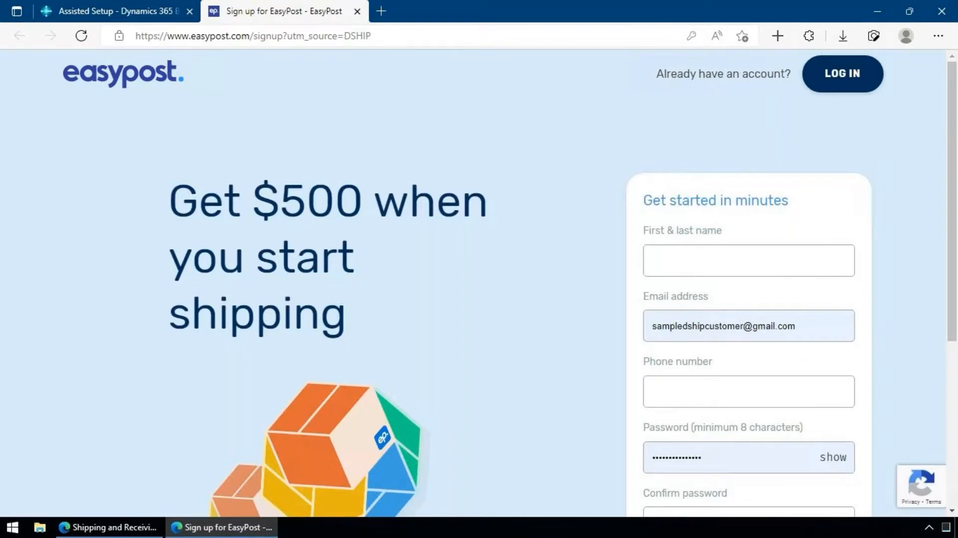
{"action": "left_click", "coordinate": [842, 74]}
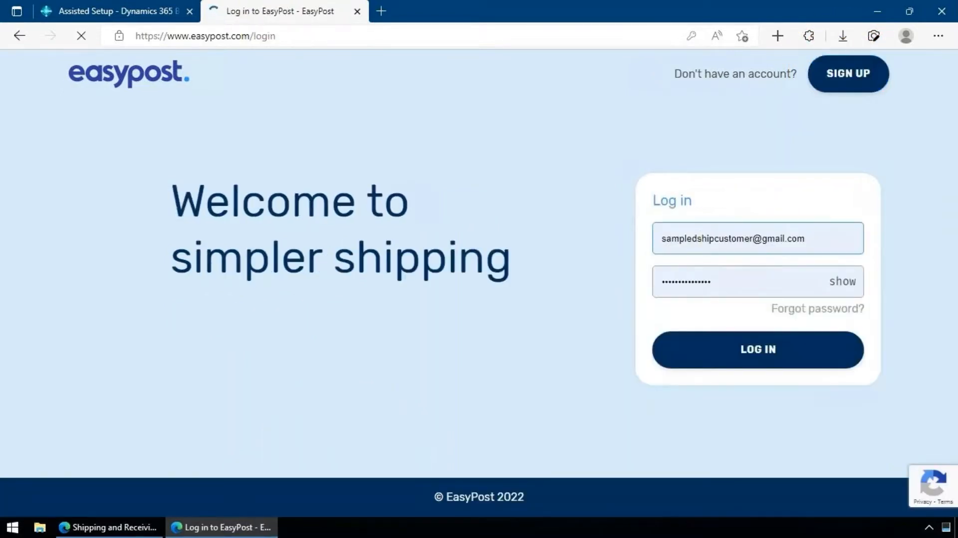
{"action": "left_click", "coordinate": [757, 350]}
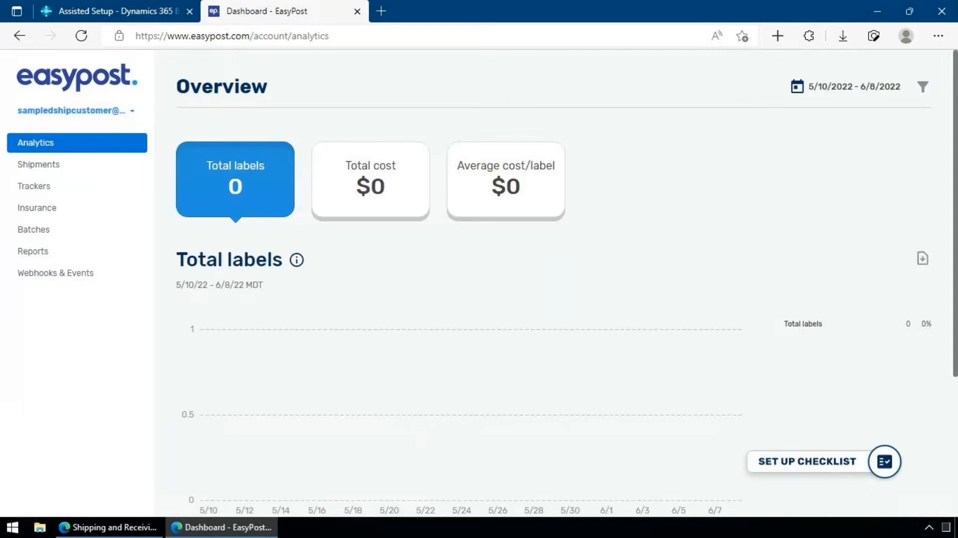
Step: Return to the setup wizard and open EasyPost's carrier accounts page from the registration instructions
{"action": "left_click", "coordinate": [119, 11]}
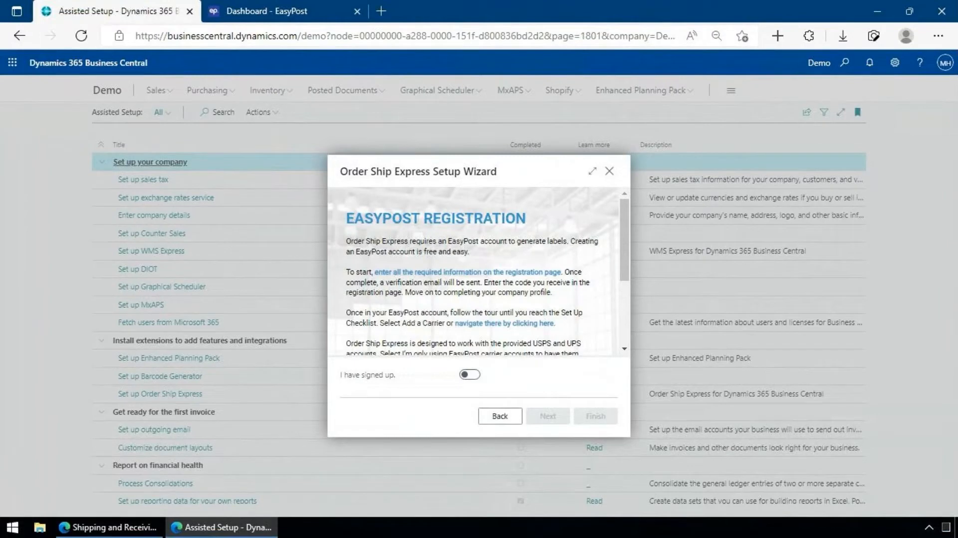
{"action": "left_click_drag", "start_coordinate": [401, 323], "coordinate": [445, 323]}
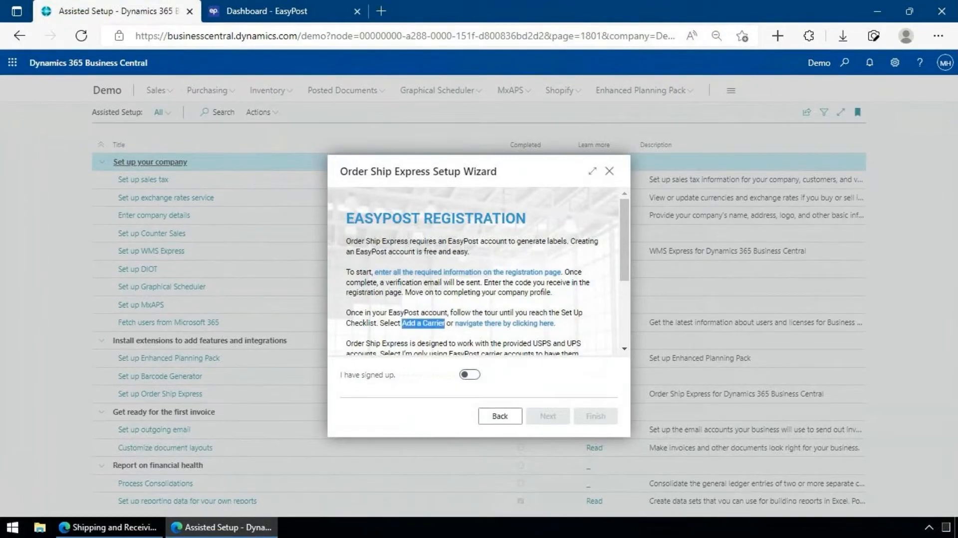
{"action": "left_click", "coordinate": [470, 343]}
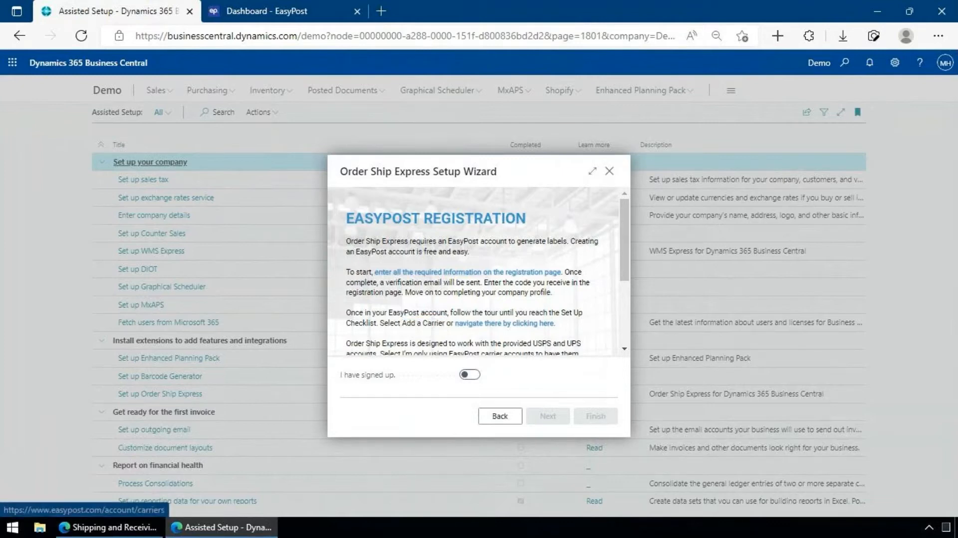
{"action": "left_click", "coordinate": [502, 323]}
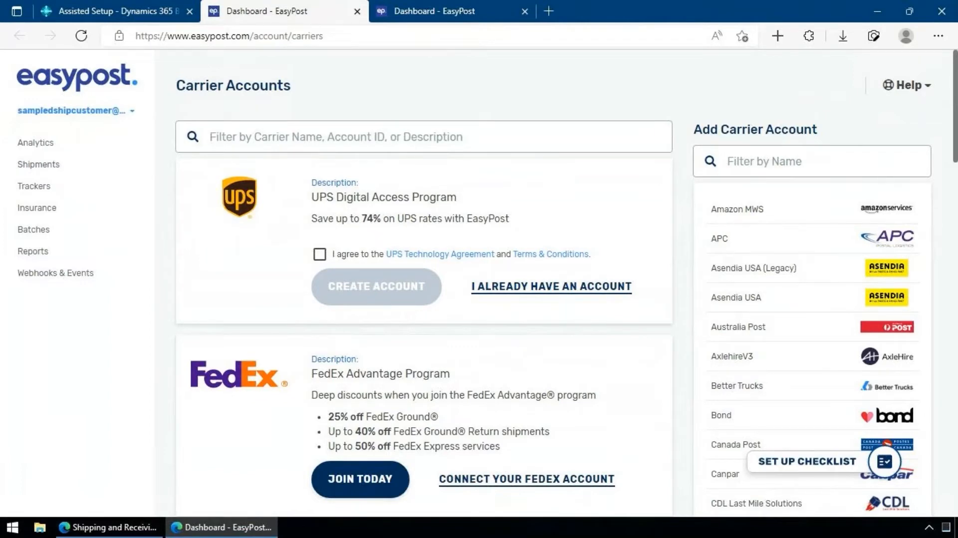
Step: Agree to the UPS Technology Agreement, create a UPS Digital Access Program account, and review the listed carrier accounts
{"action": "left_click_drag", "start_coordinate": [337, 197], "coordinate": [457, 196]}
{"action": "left_click", "coordinate": [455, 197]}
{"action": "left_click", "coordinate": [319, 255]}
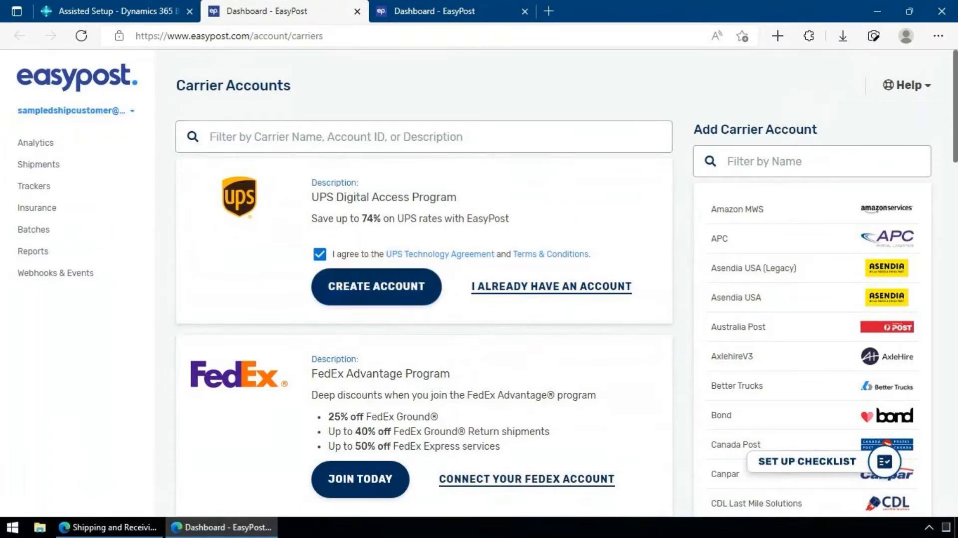
{"action": "left_click", "coordinate": [376, 287]}
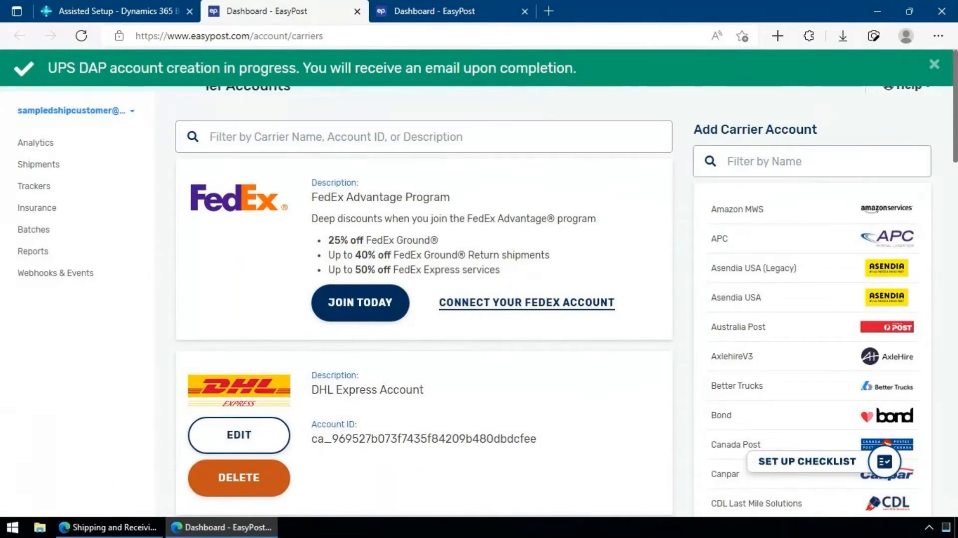
{"action": "scroll", "coordinate": [479, 299], "scroll_direction": "down", "scroll_amount": 15}
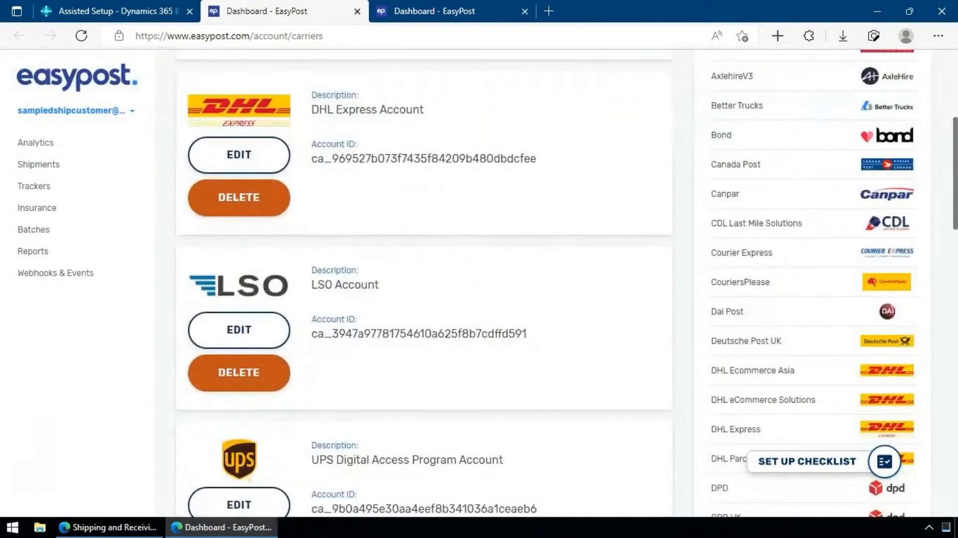
{"action": "scroll", "coordinate": [478, 299], "scroll_direction": "up", "scroll_amount": 3}
{"action": "scroll", "coordinate": [424, 280], "scroll_direction": "up", "scroll_amount": 2}
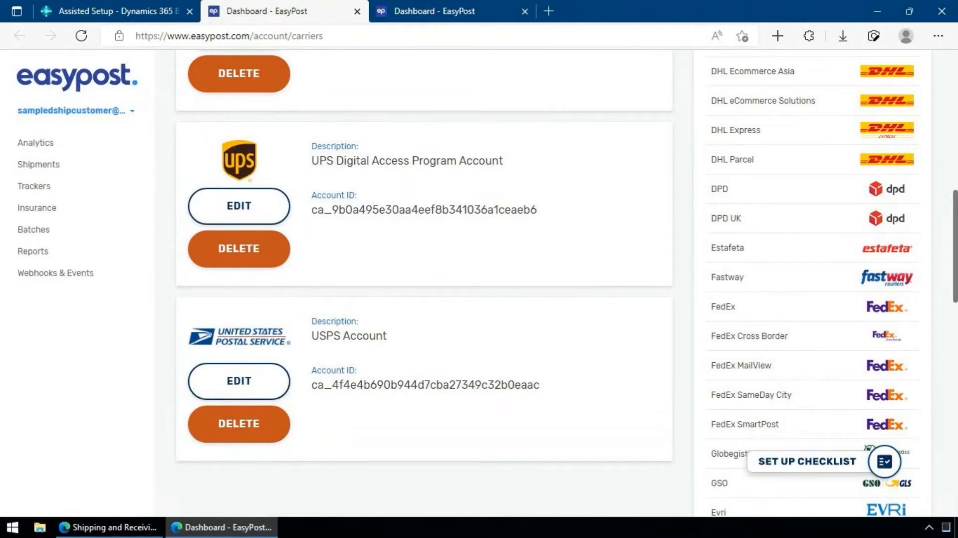
{"action": "scroll", "coordinate": [423, 279], "scroll_direction": "up", "scroll_amount": 7}
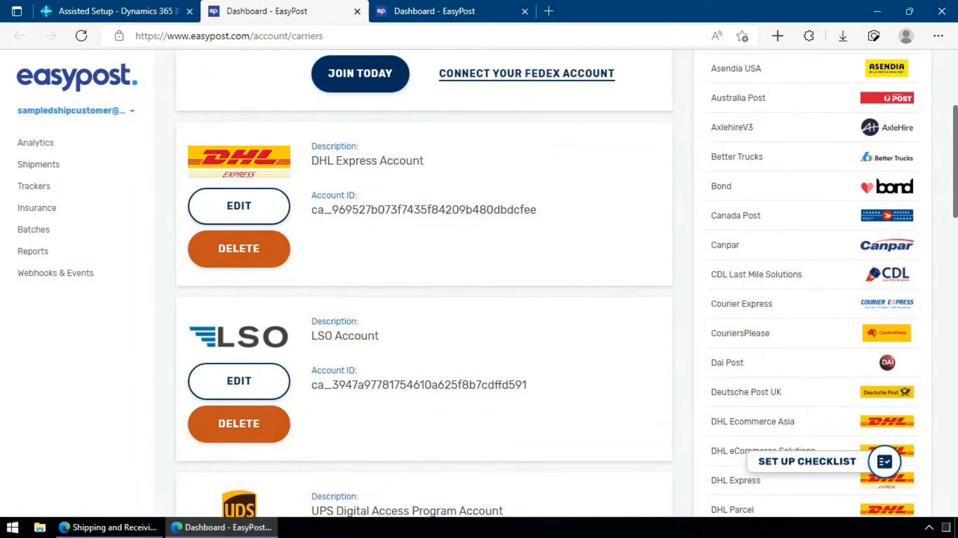
Step: Close the EasyPost pages, mark the EasyPost sign-up as done in the wizard, and advance to the API keys page
{"action": "key", "text": "ctrl+w"}
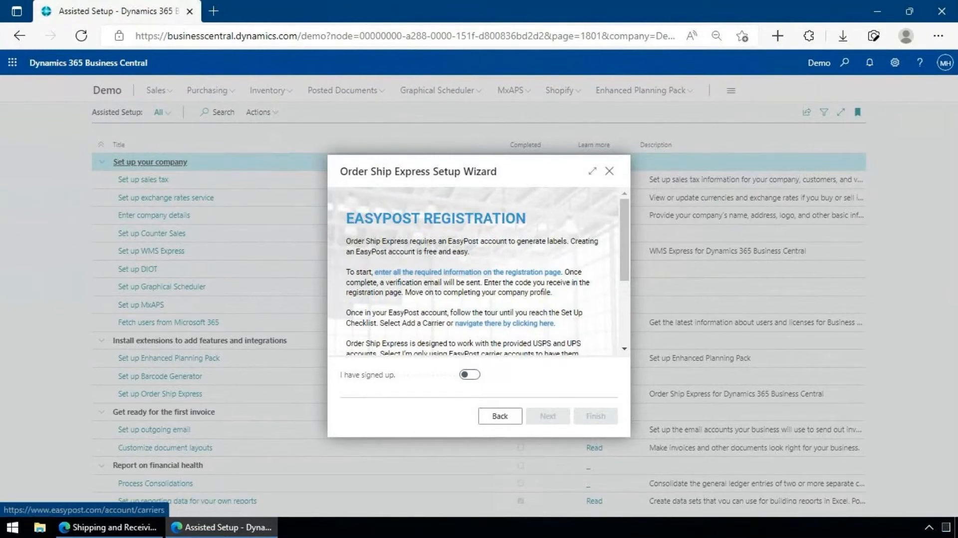
{"action": "left_click", "coordinate": [469, 374]}
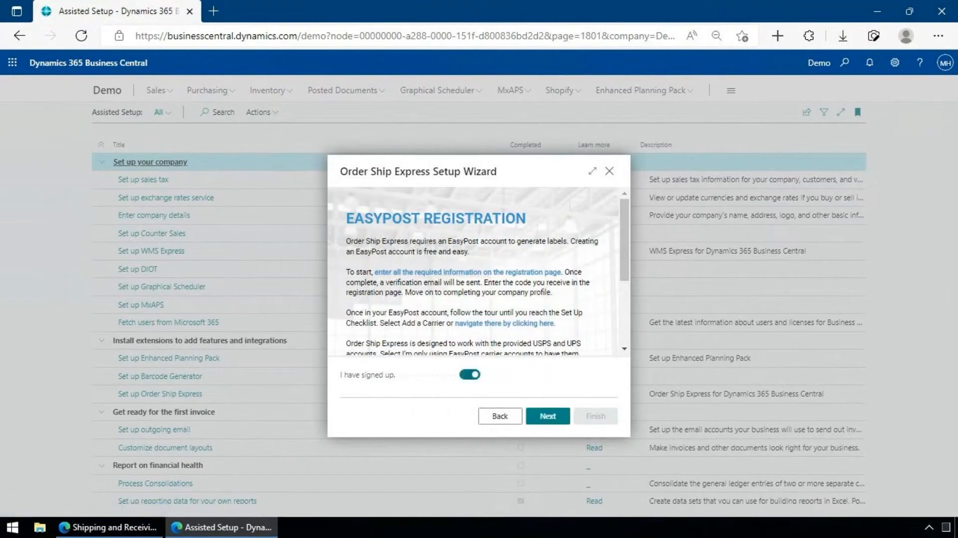
{"action": "left_click", "coordinate": [548, 415]}
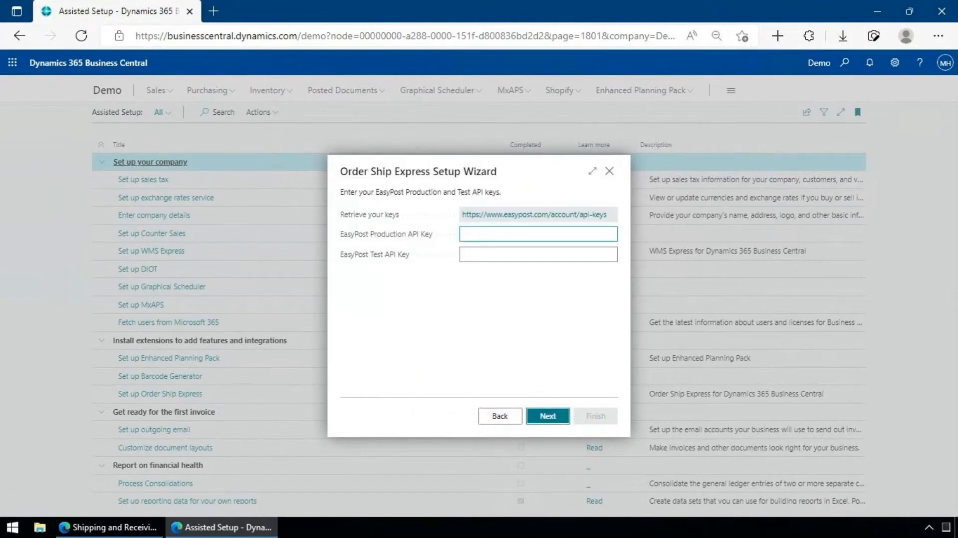
Step: Copy the production API key from EasyPost's API keys page and paste it into the wizard's EasyPost Production API Key field
{"action": "left_click", "coordinate": [538, 234]}
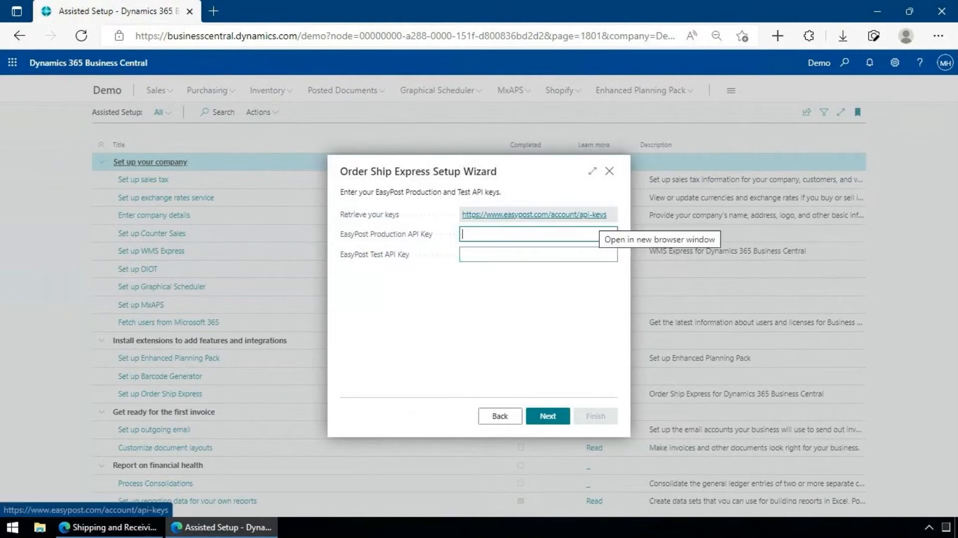
{"action": "left_click", "coordinate": [536, 214]}
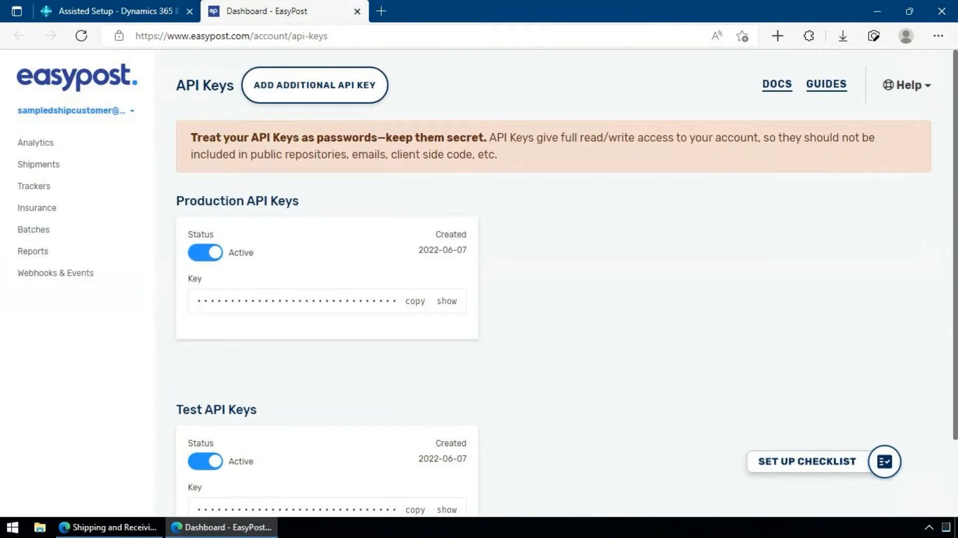
{"action": "scroll", "coordinate": [553, 279], "scroll_direction": "down", "scroll_amount": 2}
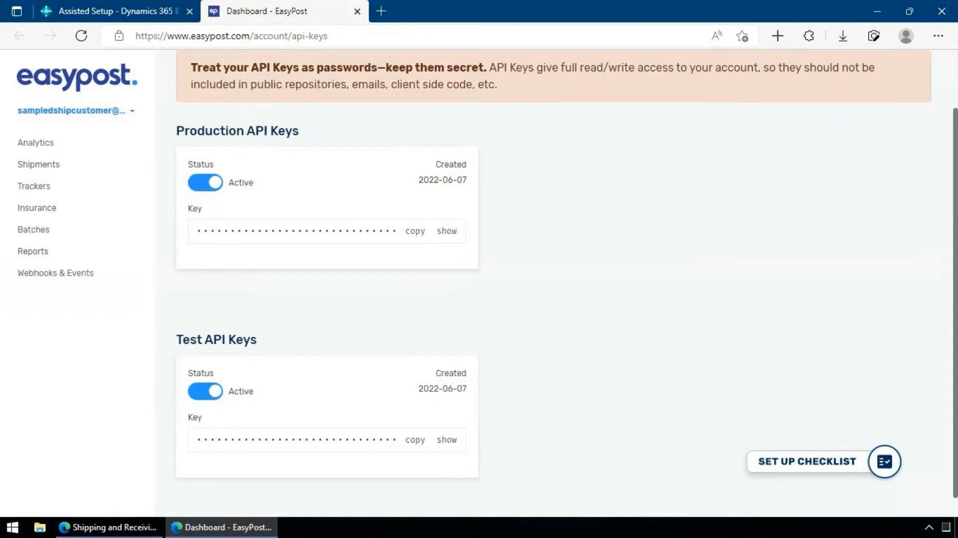
{"action": "left_click", "coordinate": [415, 229]}
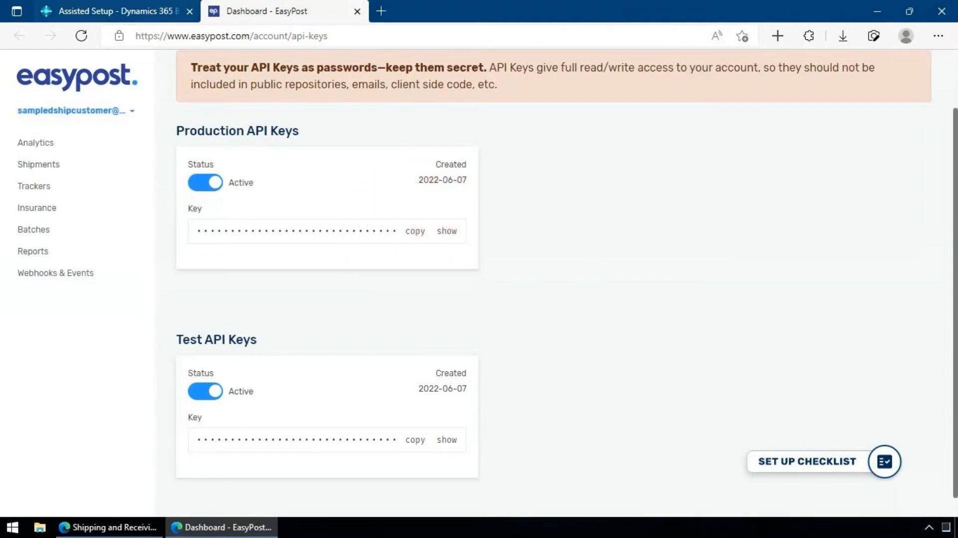
{"action": "left_click", "coordinate": [115, 11]}
{"action": "left_click", "coordinate": [536, 233]}
{"action": "key", "text": "ctrl+v"}
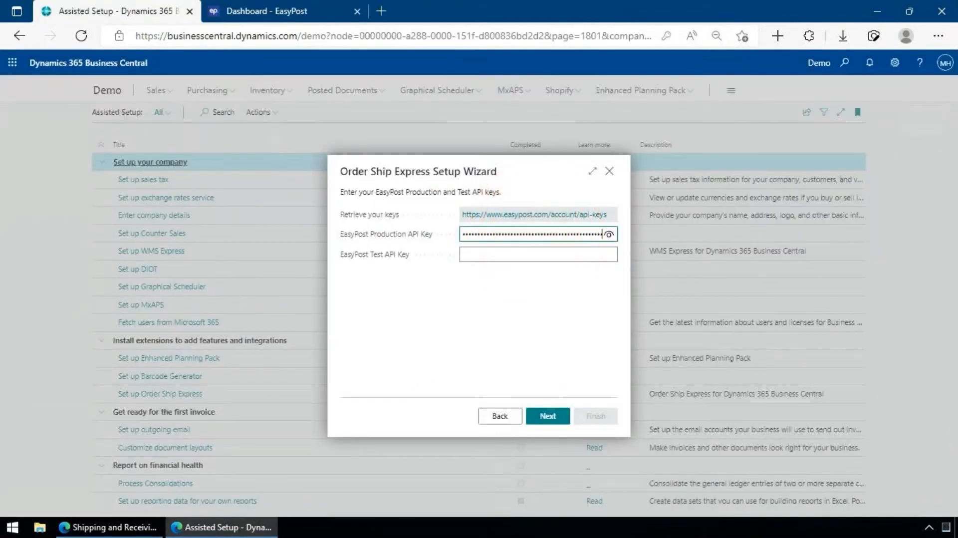
{"action": "key", "text": "Tab"}
Step: Copy the test API key from EasyPost, paste it into the EasyPost Test API Key field, and advance the wizard
{"action": "left_click", "coordinate": [267, 11]}
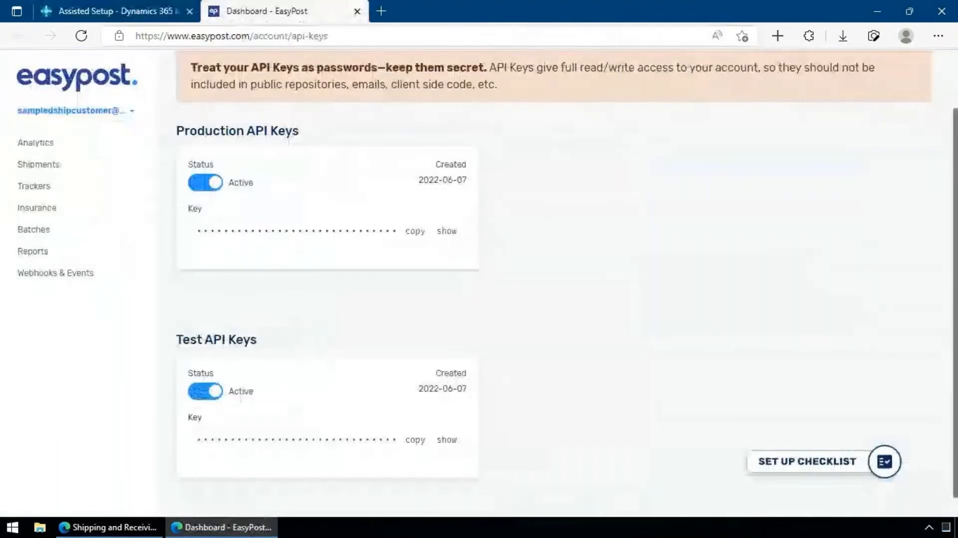
{"action": "left_click", "coordinate": [414, 439]}
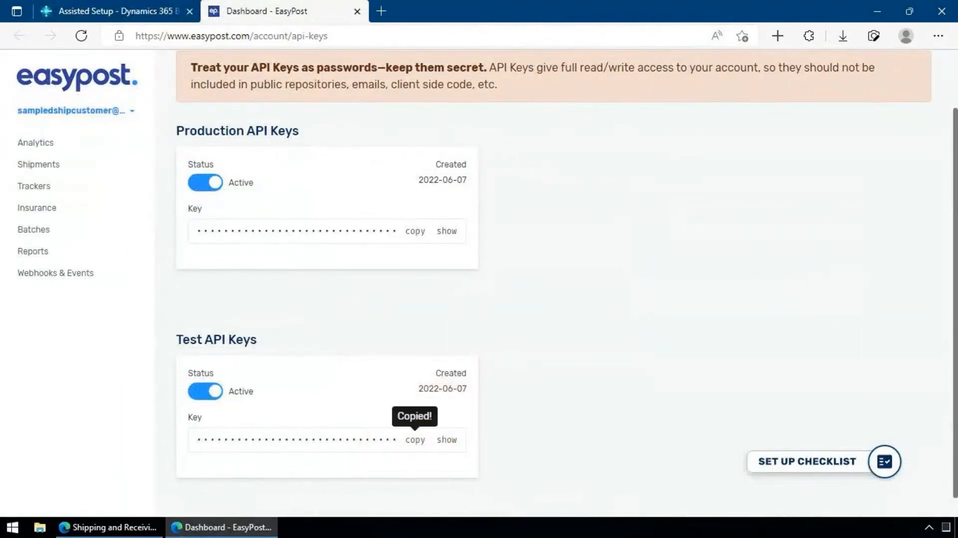
{"action": "left_click", "coordinate": [114, 11]}
{"action": "left_click", "coordinate": [531, 253]}
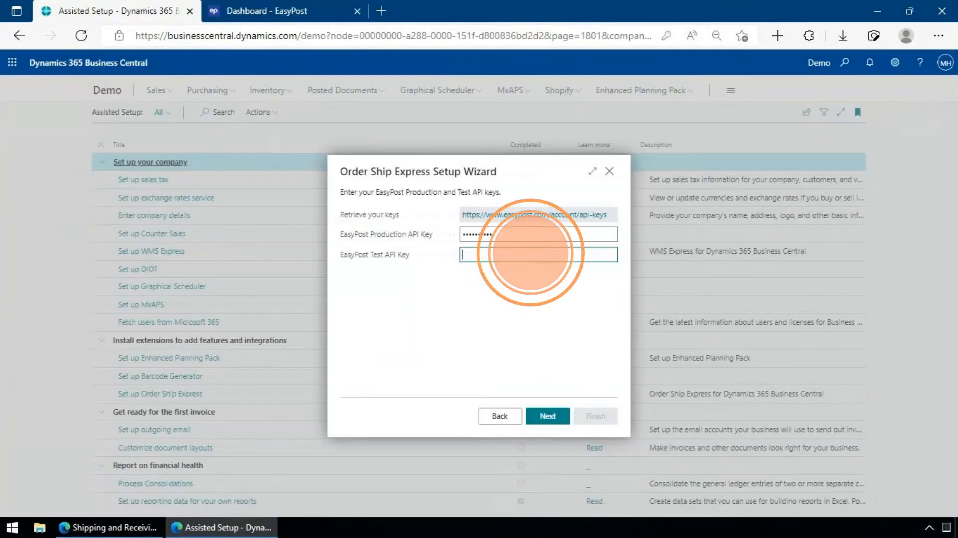
{"action": "key", "text": "ctrl+v"}
{"action": "left_click", "coordinate": [547, 415]}
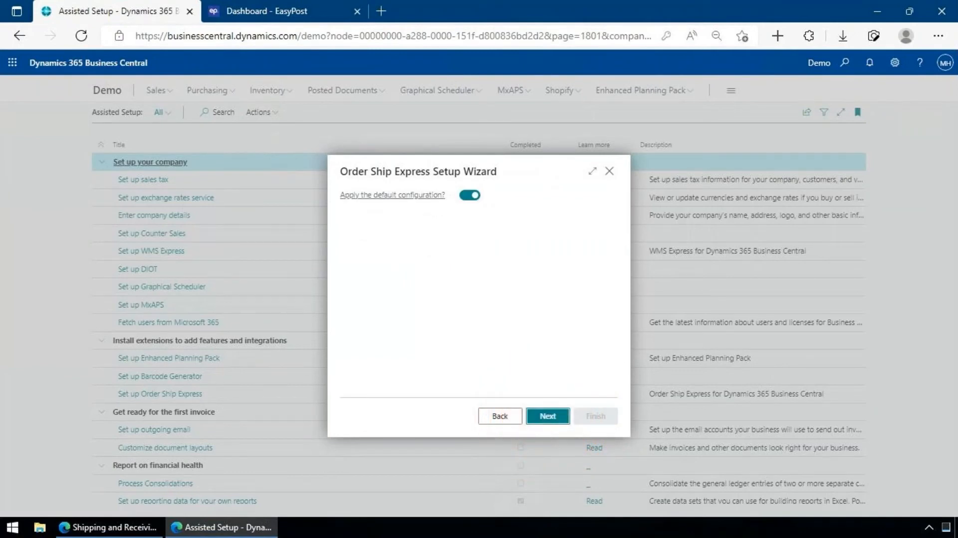
Step: Keep the default configuration applied and finish the Order Ship Express Setup Wizard
{"action": "mouse_move", "coordinate": [392, 195]}
{"action": "left_click", "coordinate": [547, 415]}
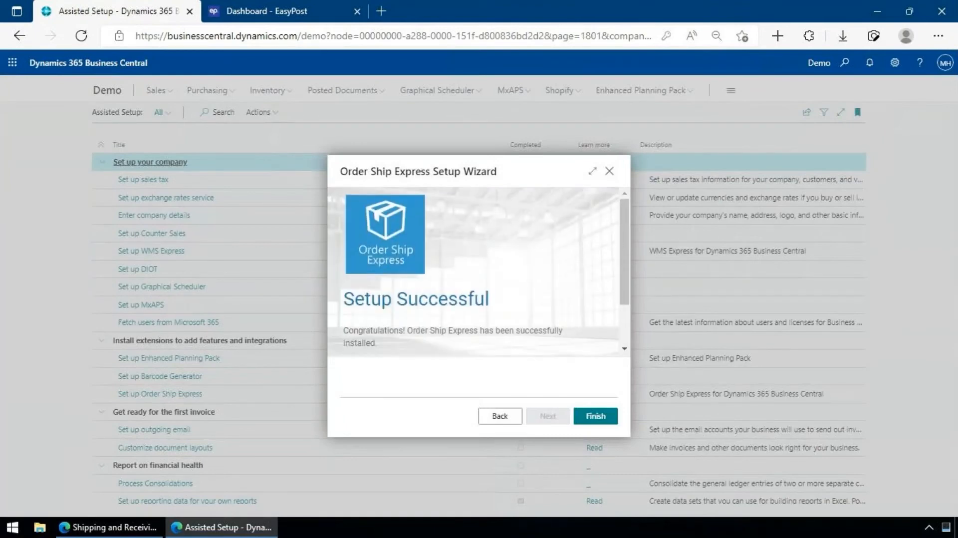
{"action": "left_click", "coordinate": [594, 416]}
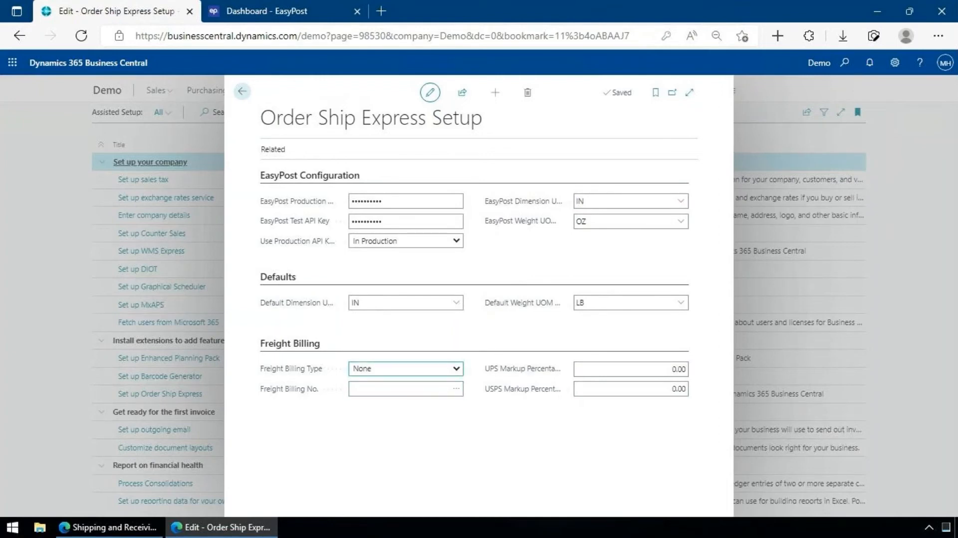
Step: Set the Freight Billing Type to G/L and the Freight Billing No. to the Shipping Charge account 61350
{"action": "left_click", "coordinate": [402, 368]}
{"action": "left_click", "coordinate": [405, 370]}
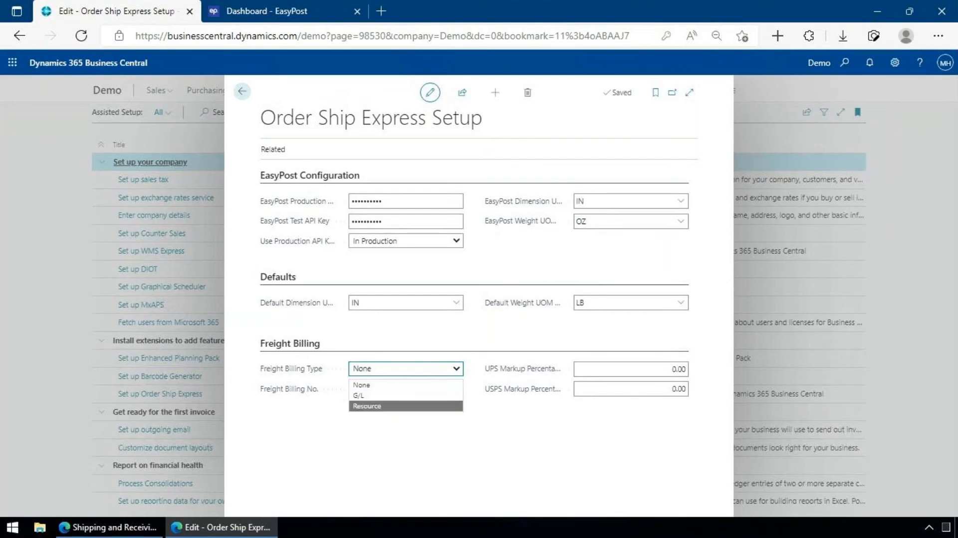
{"action": "left_click", "coordinate": [405, 395]}
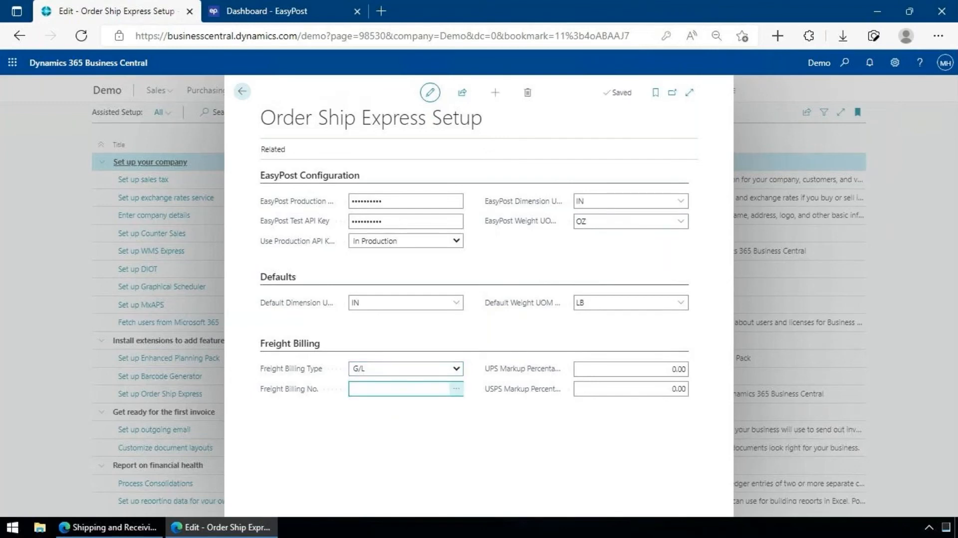
{"action": "left_click", "coordinate": [456, 388]}
{"action": "key", "text": "F3"}
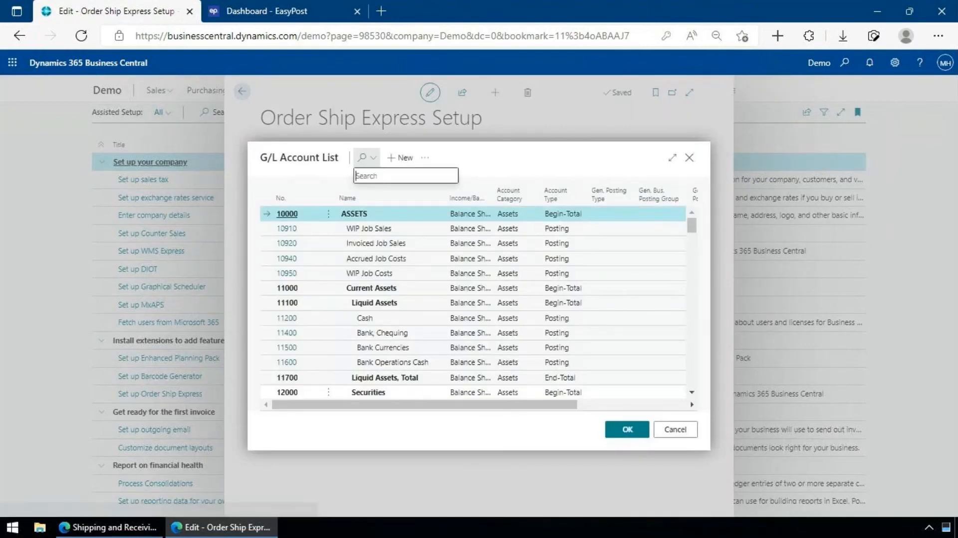
{"action": "type", "text": "ship"}
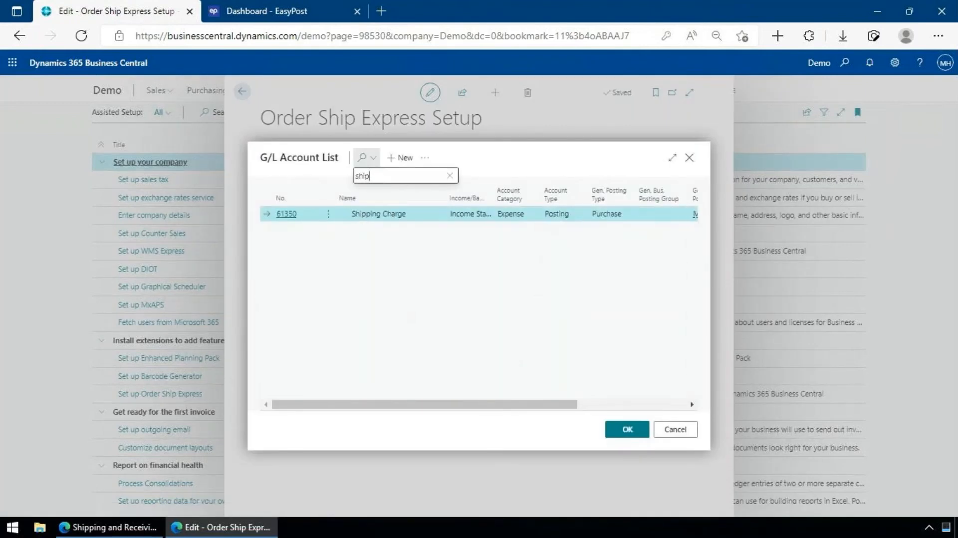
{"action": "left_click", "coordinate": [627, 430]}
Step: Set the UPS markup percentage to 20 and the USPS markup percentage to 25, and close the Order Ship Express Setup page
{"action": "left_click", "coordinate": [632, 368]}
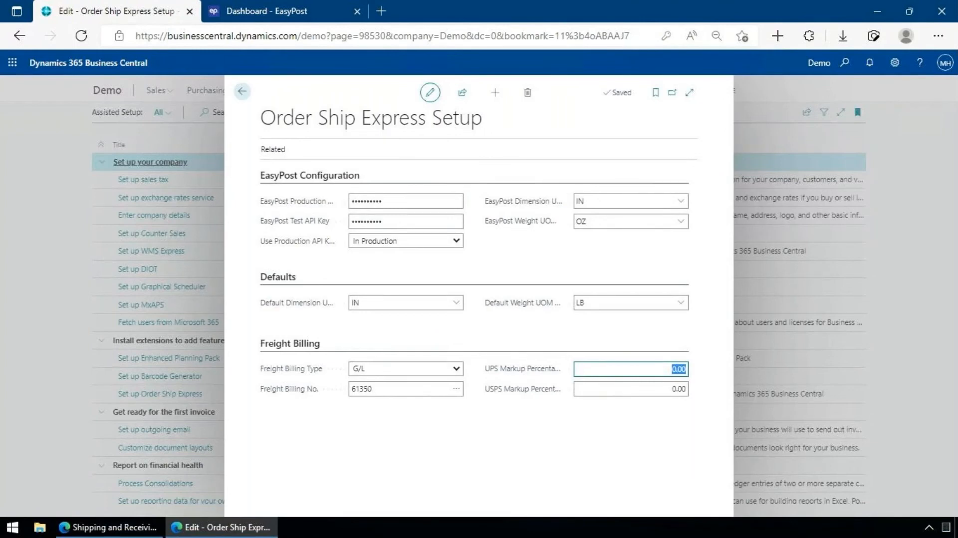
{"action": "type", "text": "20"}
{"action": "key", "text": "Tab"}
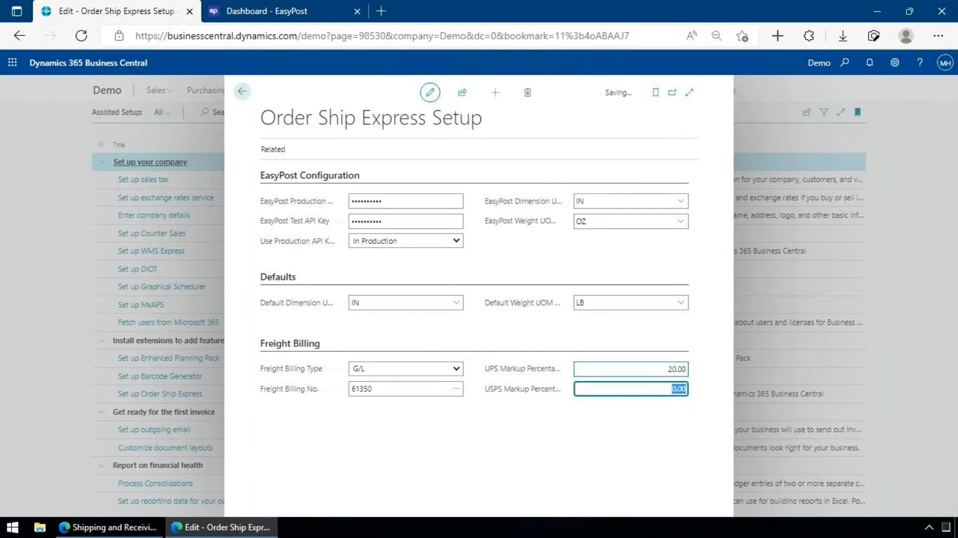
{"action": "type", "text": "25"}
{"action": "left_click", "coordinate": [631, 369]}
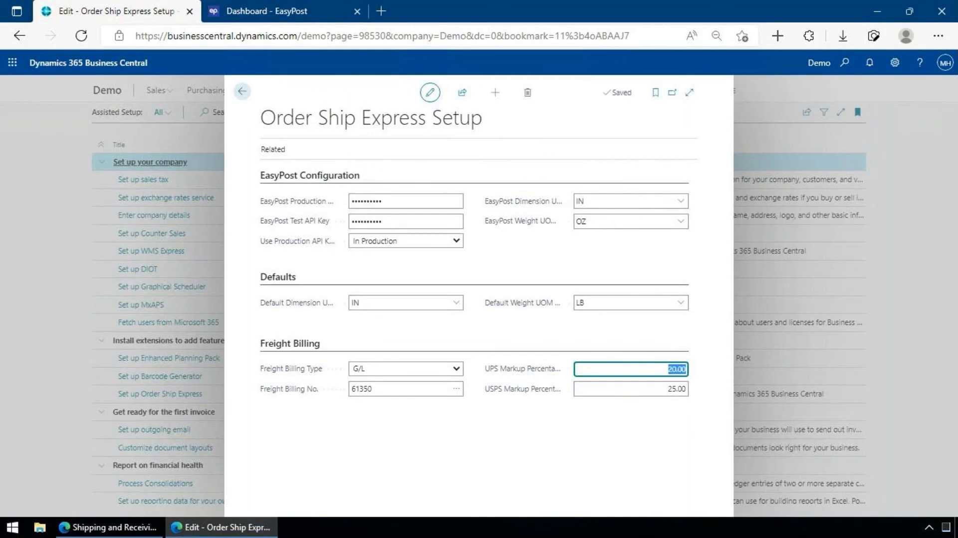
{"action": "left_click", "coordinate": [242, 91]}
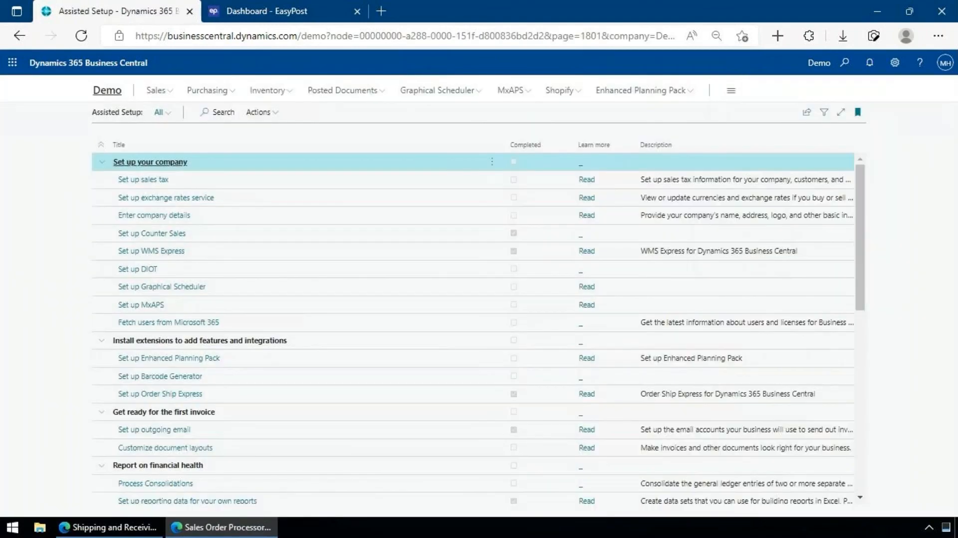
{"action": "key", "text": "Escape"}
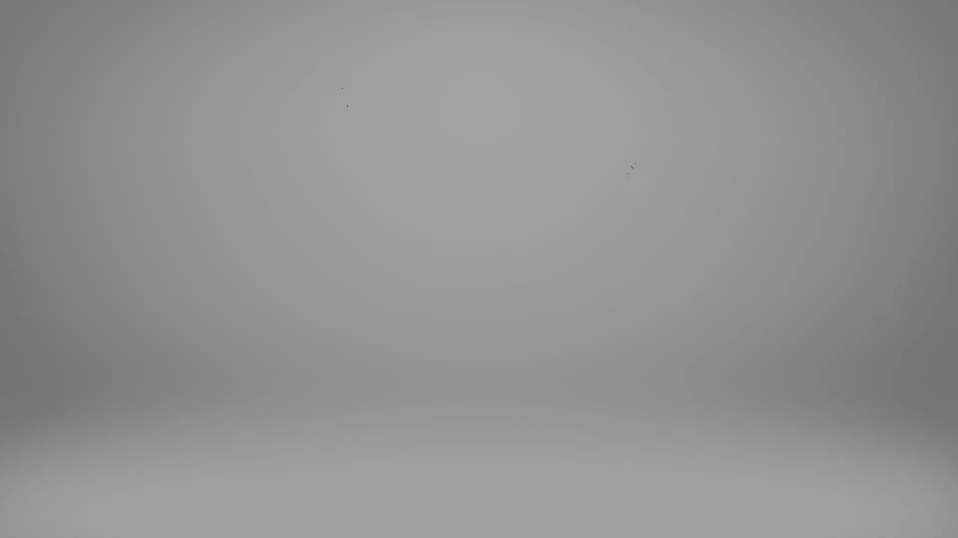